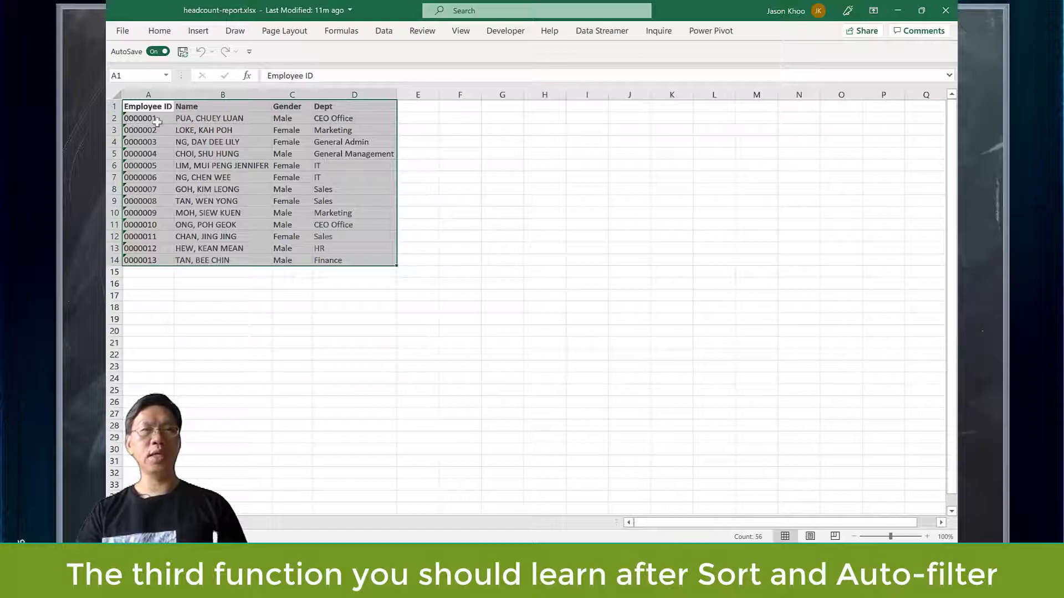
# Enter the label CEO in cell I4 beside the employee table.
pyautogui.moveTo(149, 107); pyautogui.dragTo(360, 260)
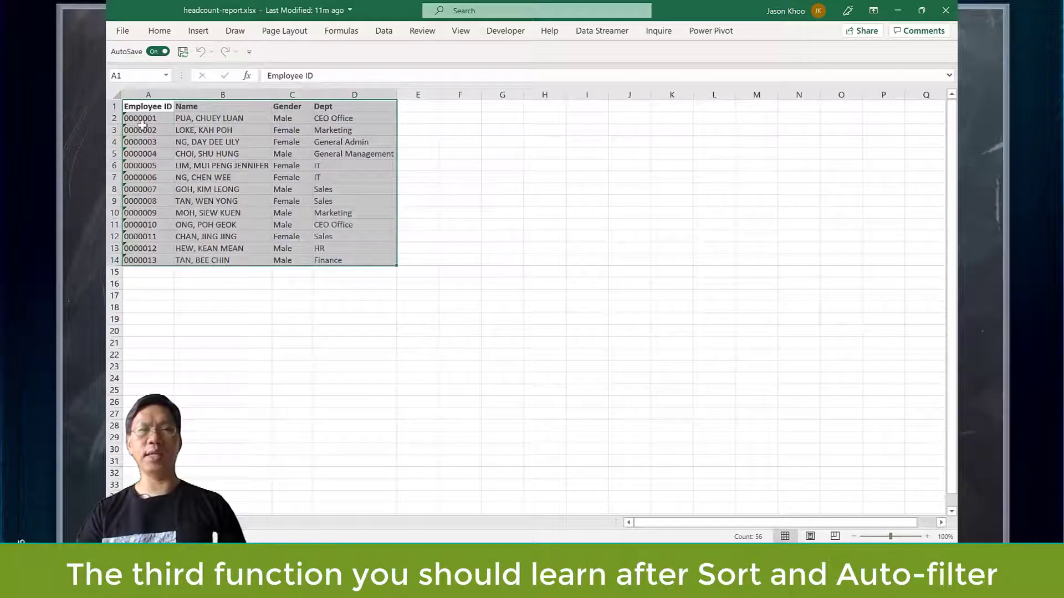
pyautogui.click(348, 119)
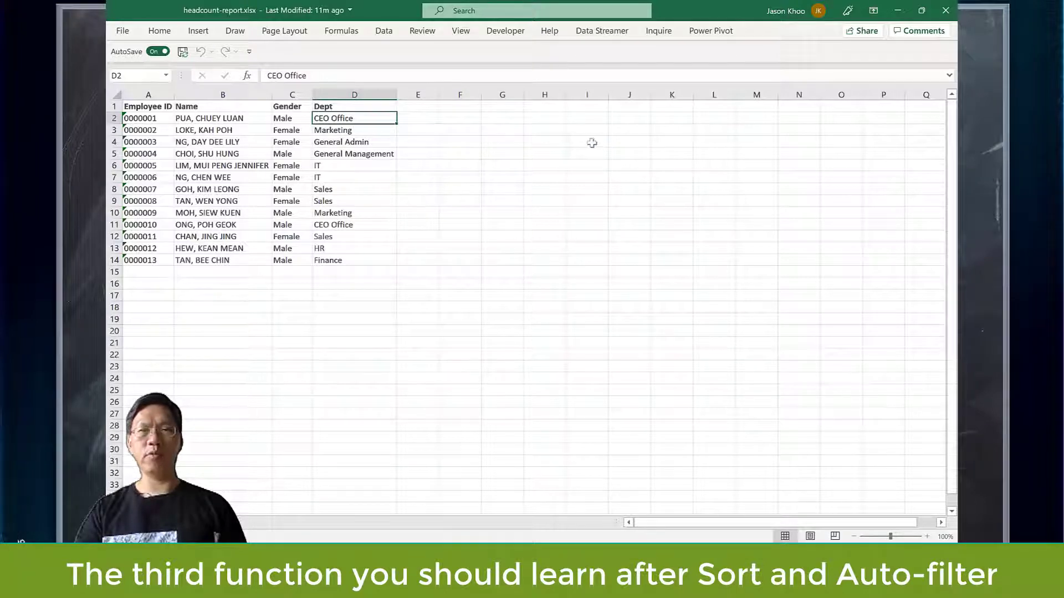
pyautogui.moveTo(592, 143); pyautogui.dragTo(635, 153)
pyautogui.write('EO')
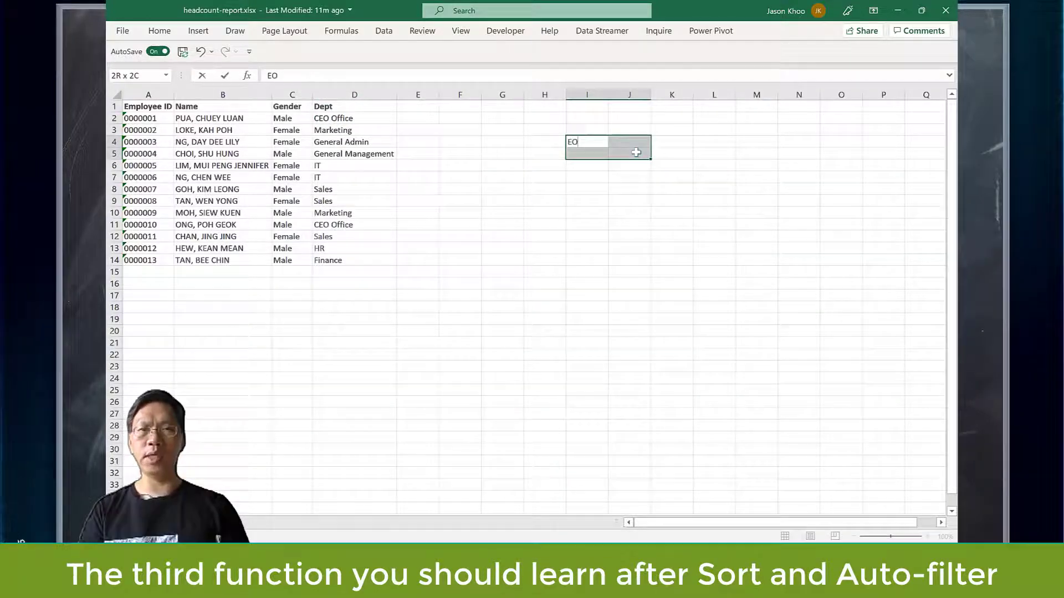
pyautogui.click(583, 142)
pyautogui.write('CEO')
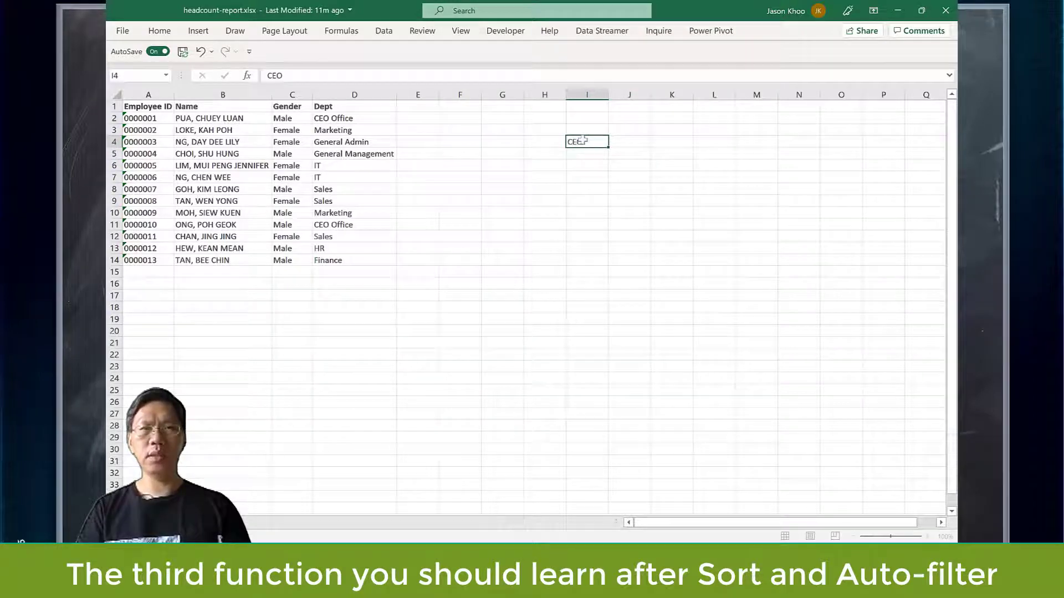
pyautogui.press('Tab')
# Check the two CEO Office rows and enter the CEO count of 2 in J4.
pyautogui.click(332, 128)
pyautogui.click(332, 118)
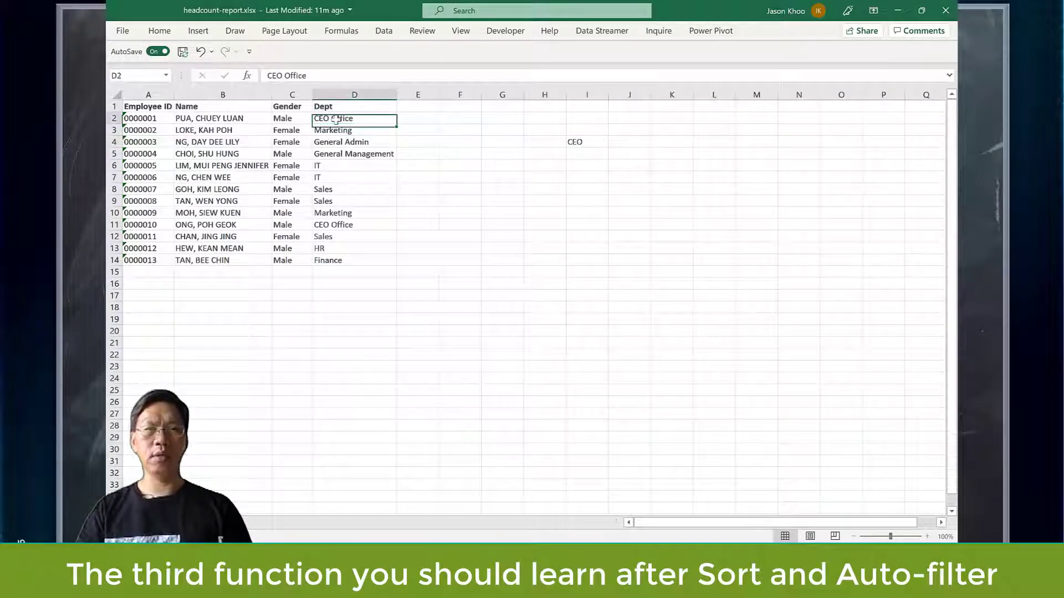
pyautogui.keyDown('ctrl'); pyautogui.click(349, 224); pyautogui.keyUp('ctrl')
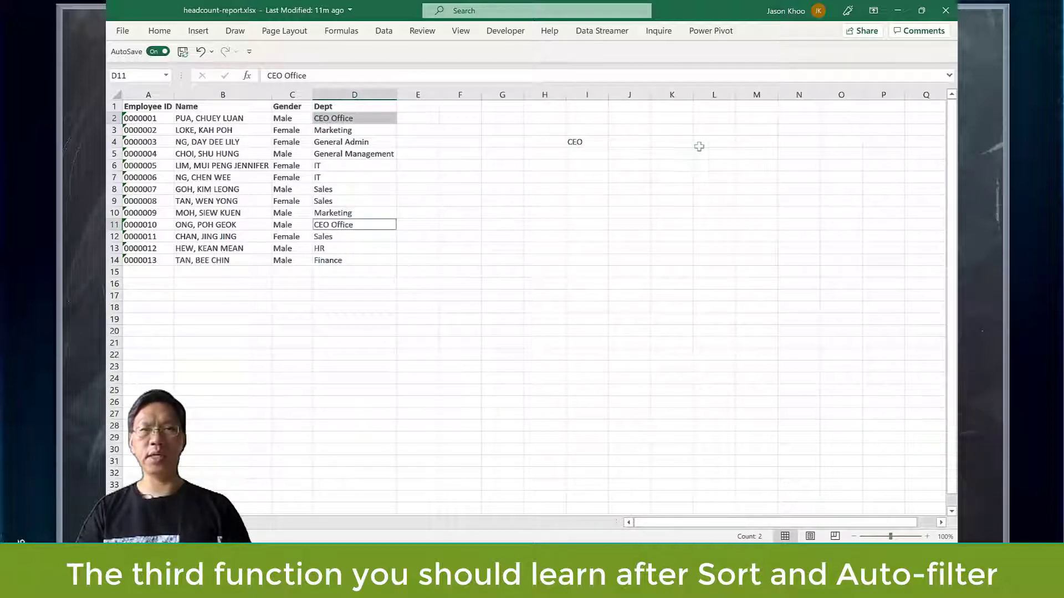
pyautogui.click(624, 142)
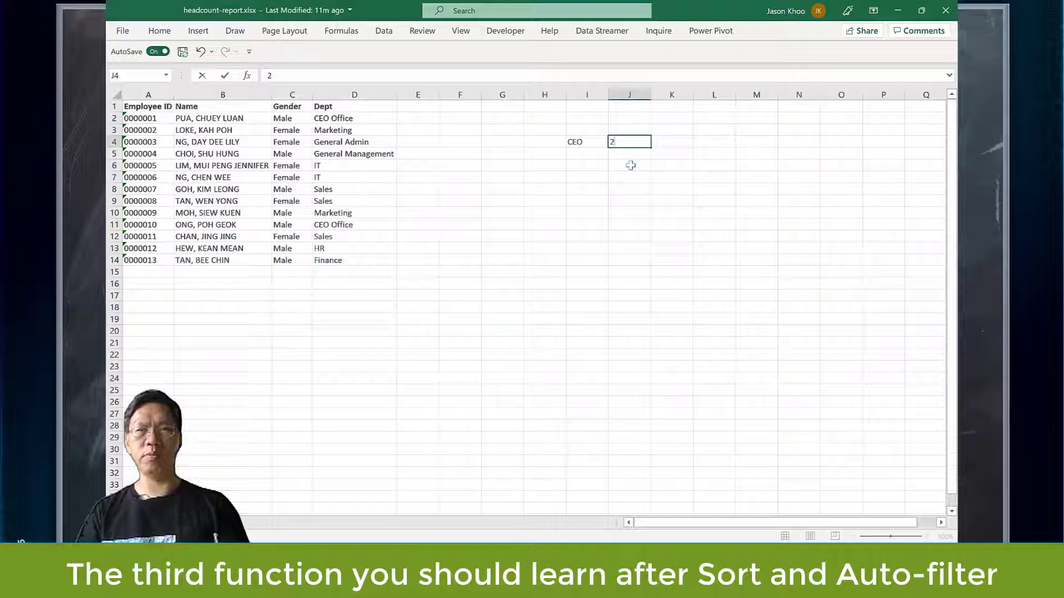
pyautogui.hotkey('ctrl', 'v')
# Copy Marketing from D3 into I5 and give it a count of 2 in J5.
pyautogui.click(360, 131)
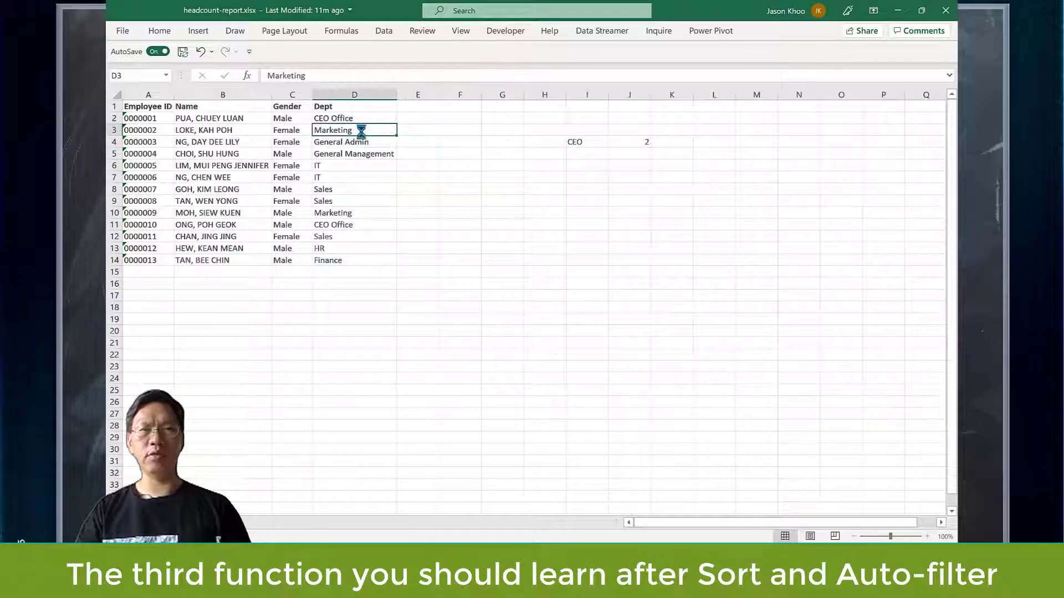
pyautogui.hotkey('ctrl', 'c')
pyautogui.click(589, 155)
pyautogui.hotkey('ctrl', 'v')
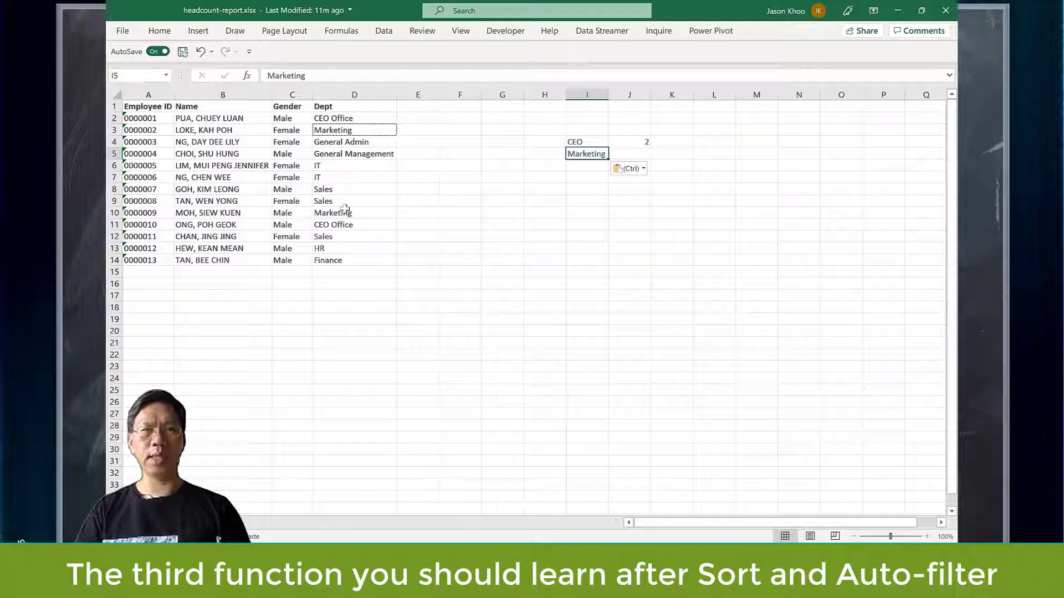
pyautogui.click(642, 156)
pyautogui.hotkey('ctrl', 'd')
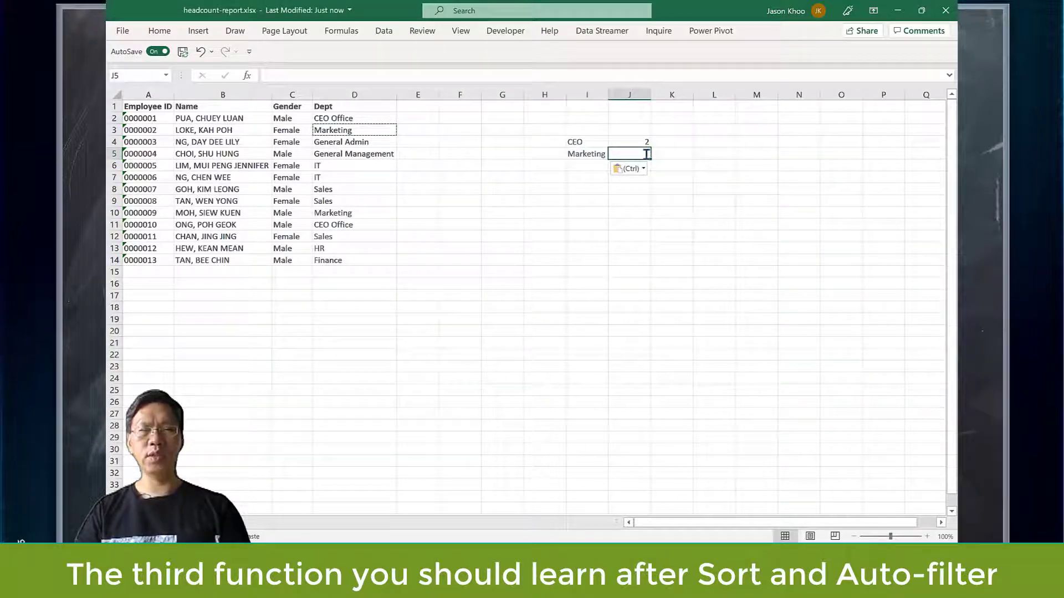
pyautogui.click(624, 175)
# Paste General Admin into I6 with count 1 in J6, and autofit column I.
pyautogui.click(385, 141)
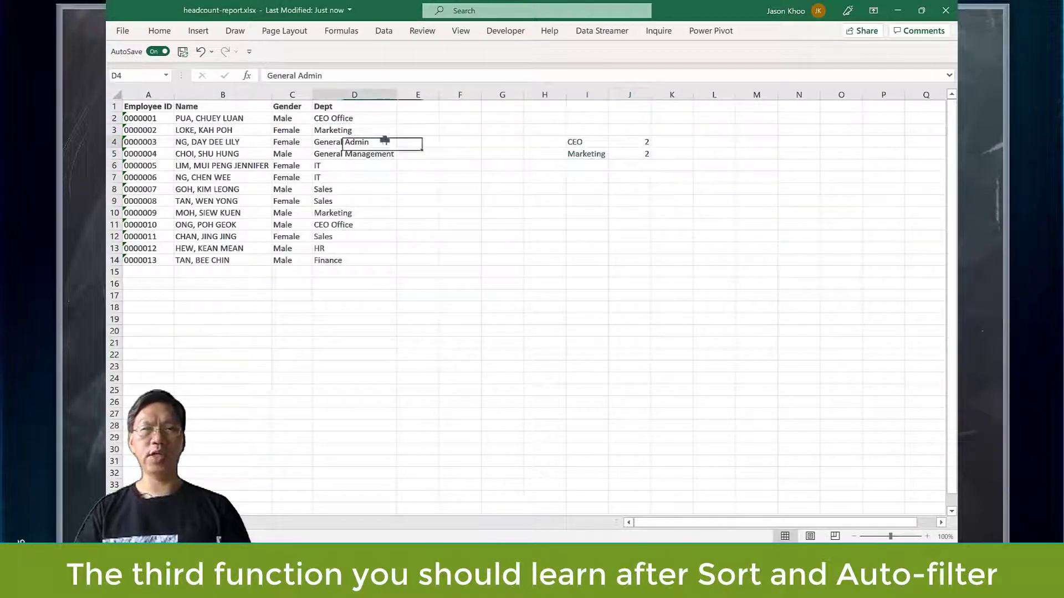
pyautogui.hotkey('ctrl', 'c')
pyautogui.click(572, 165)
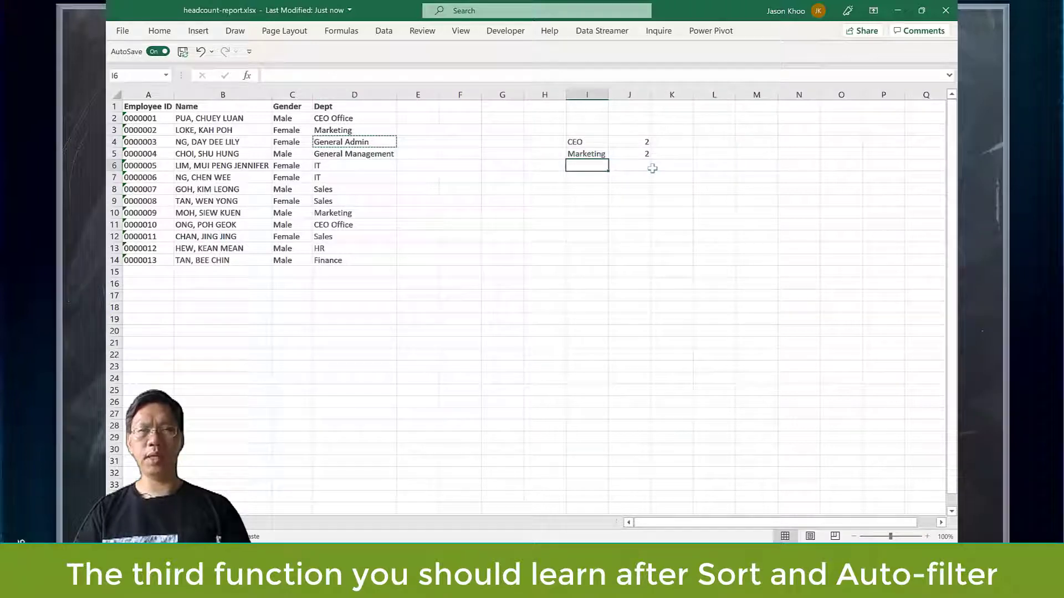
pyautogui.keyDown('ctrl'); pyautogui.click(664, 165); pyautogui.keyUp('ctrl')
pyautogui.click(572, 165)
pyautogui.hotkey('ctrl', 'v')
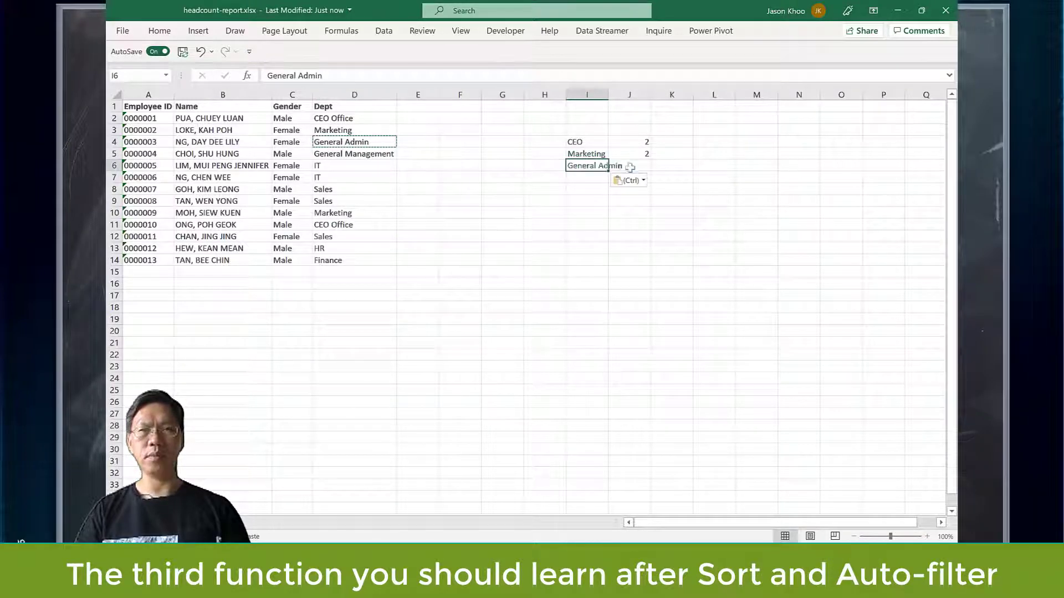
pyautogui.click(627, 166)
pyautogui.doubleClick(607, 95)
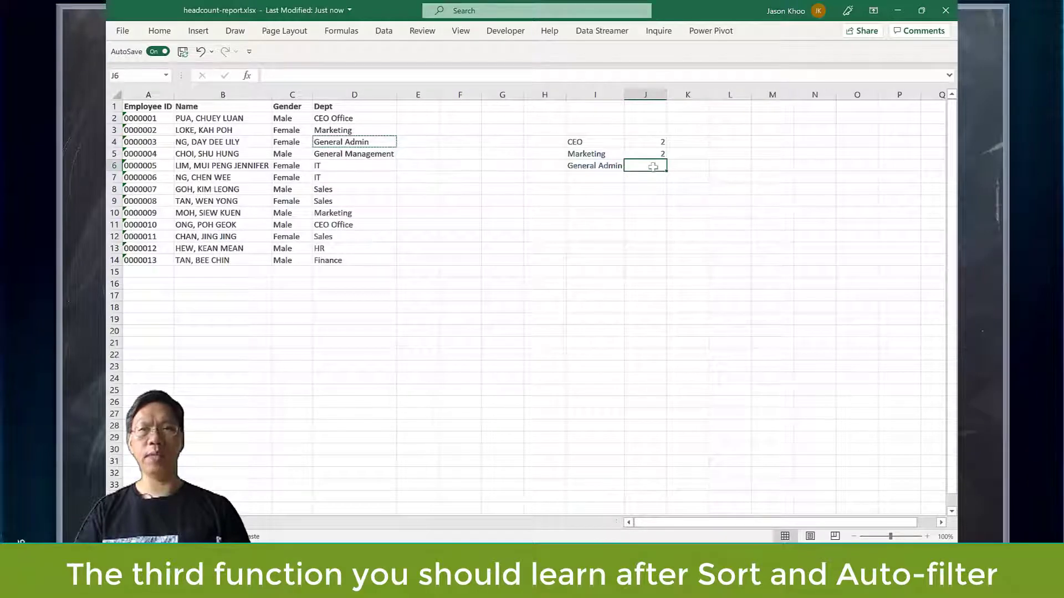
pyautogui.write('1')
pyautogui.click(631, 199)
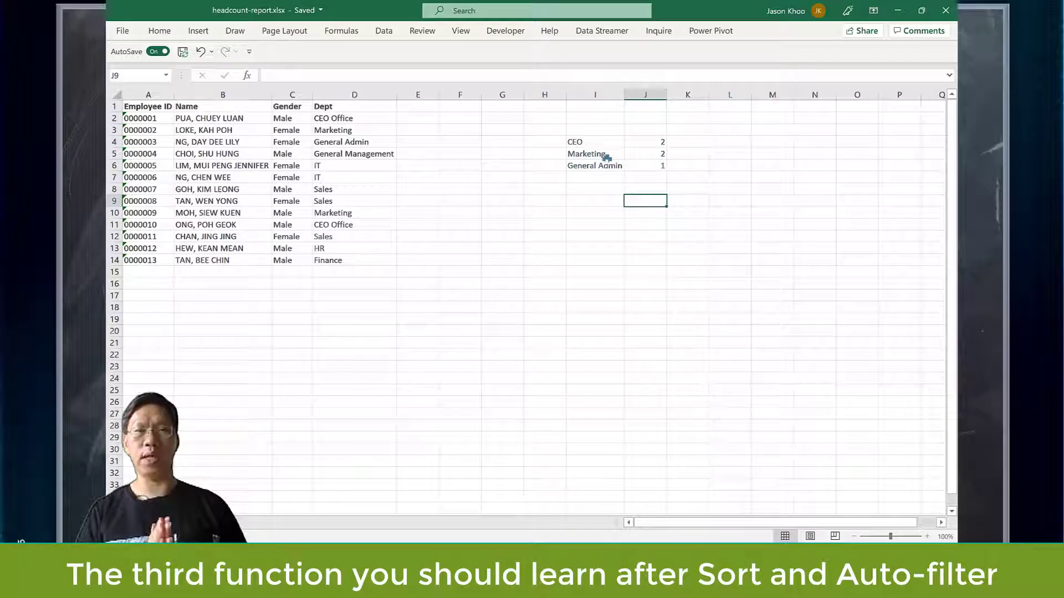
# Start a PivotTable from the employee range A1:D14 via Insert > PivotTable.
pyautogui.click(143, 106)
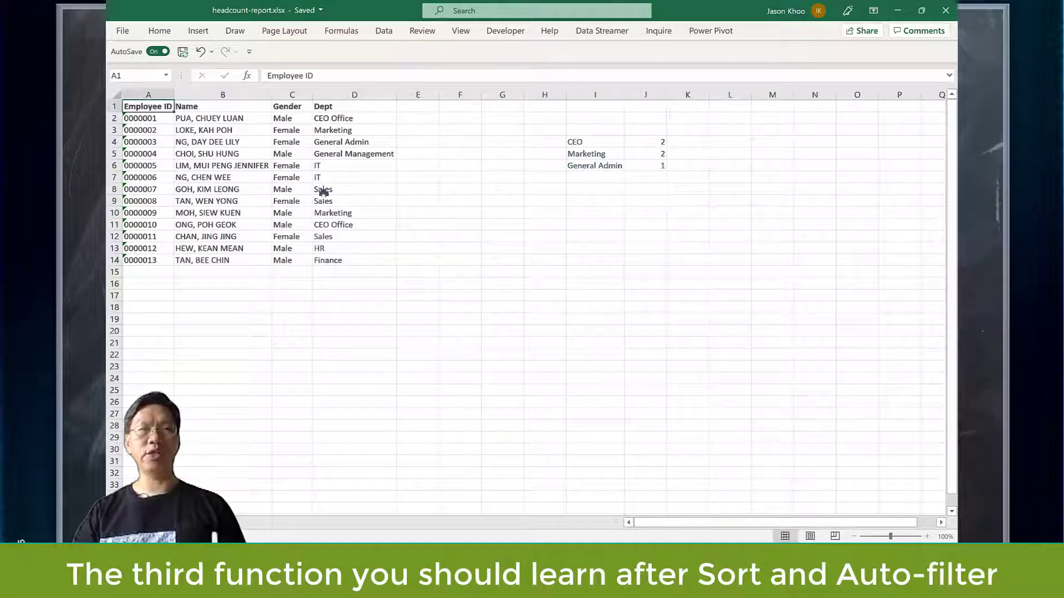
pyautogui.click(201, 32)
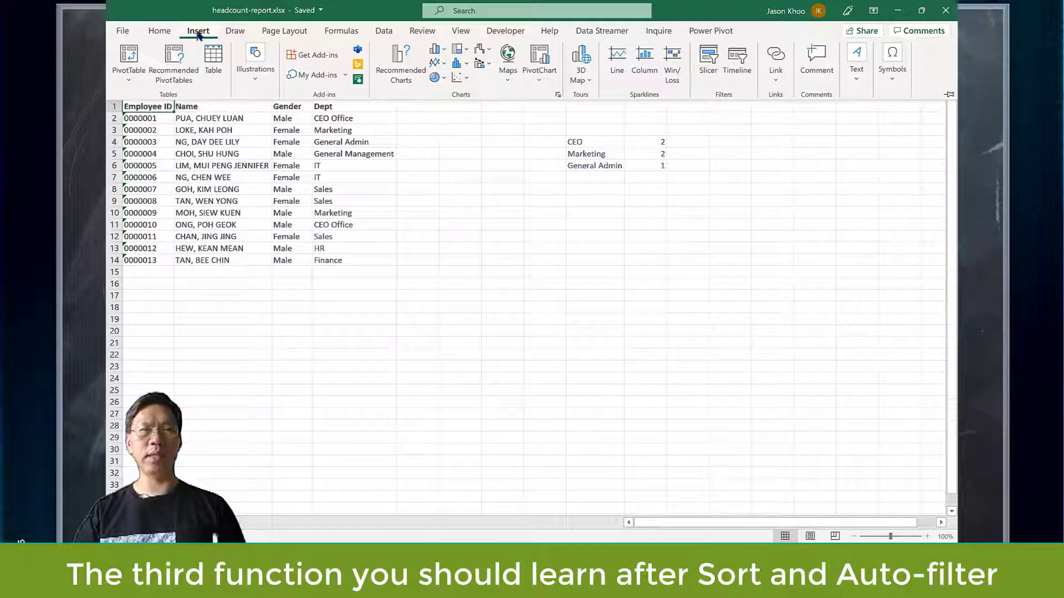
pyautogui.click(131, 61)
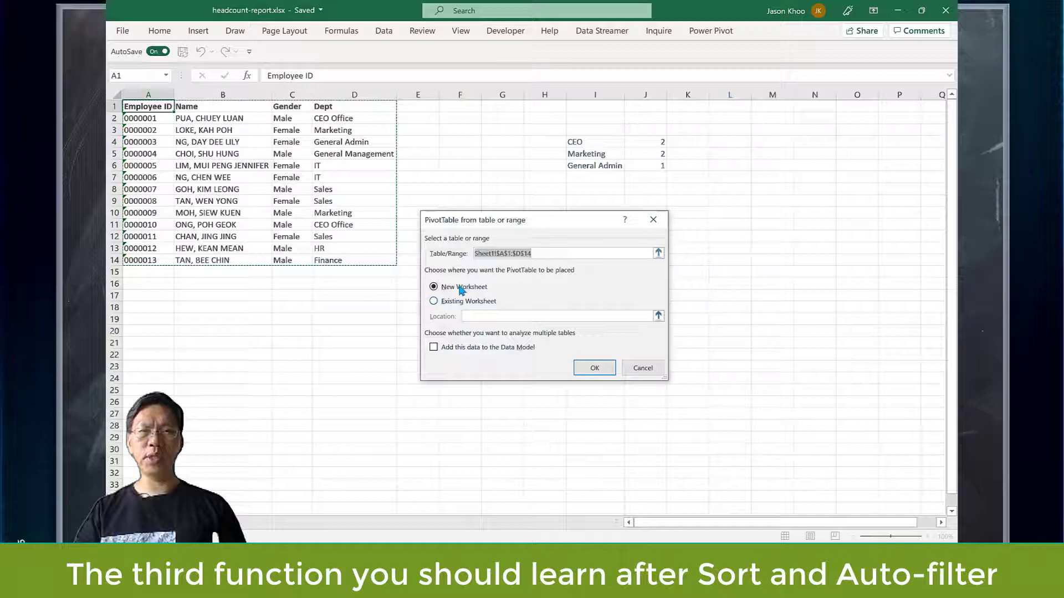
# Create the PivotTable on the existing worksheet with its location at cell I11.
pyautogui.click(434, 302)
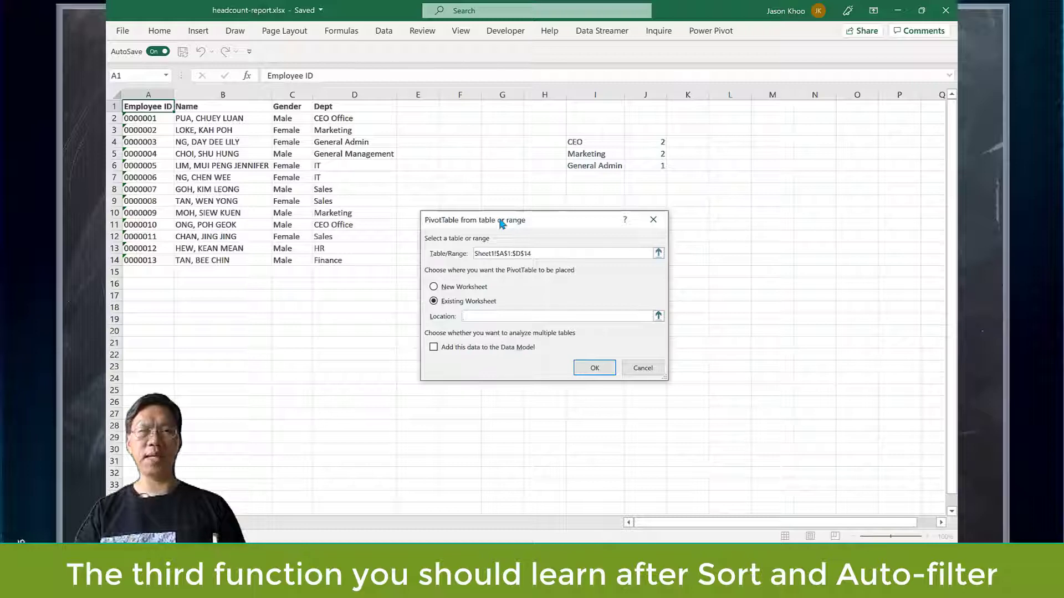
pyautogui.moveTo(502, 221); pyautogui.dragTo(337, 241)
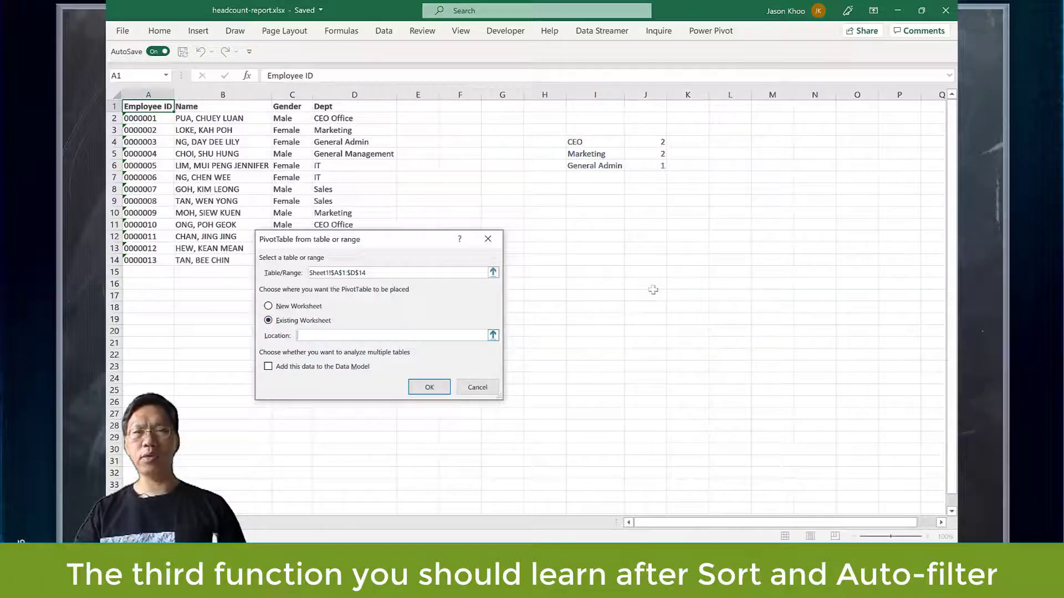
pyautogui.click(595, 227)
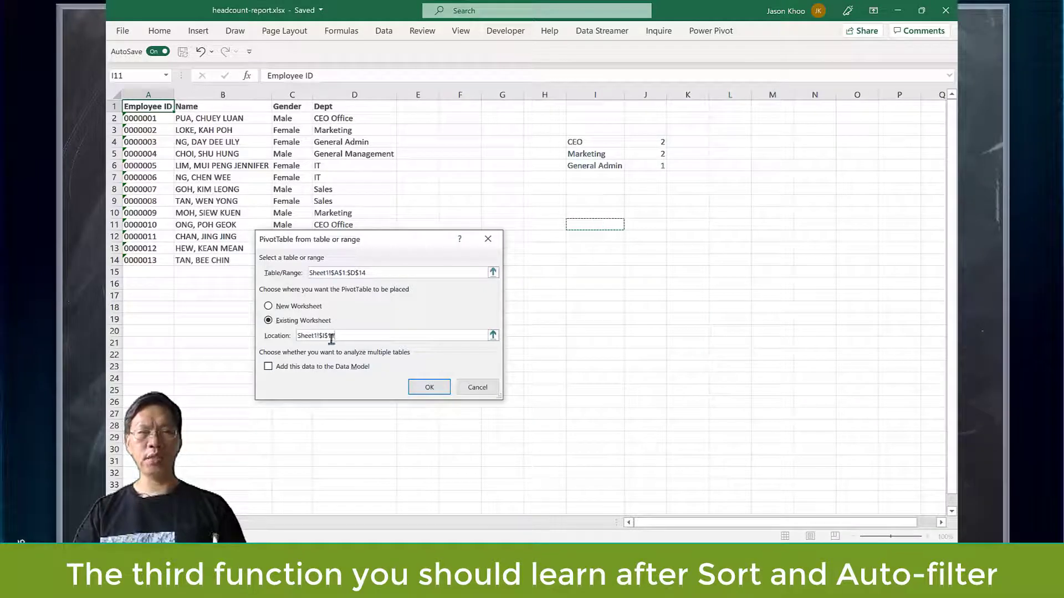
pyautogui.click(439, 390)
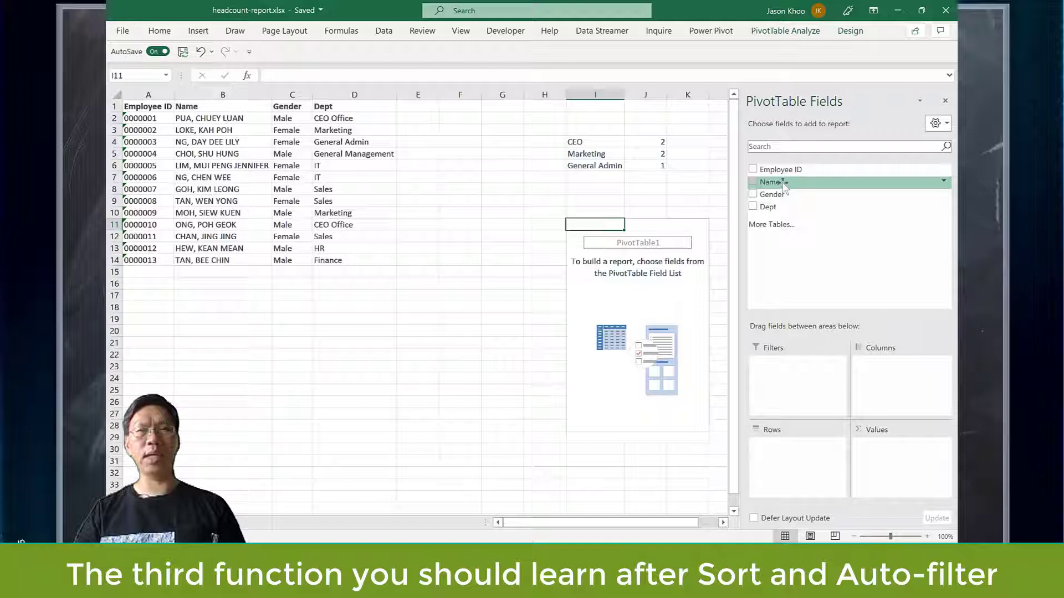
# Add Name to Values for a Count of Name of 13, verified against column B's 13 names.
pyautogui.moveTo(782, 184); pyautogui.dragTo(889, 456)
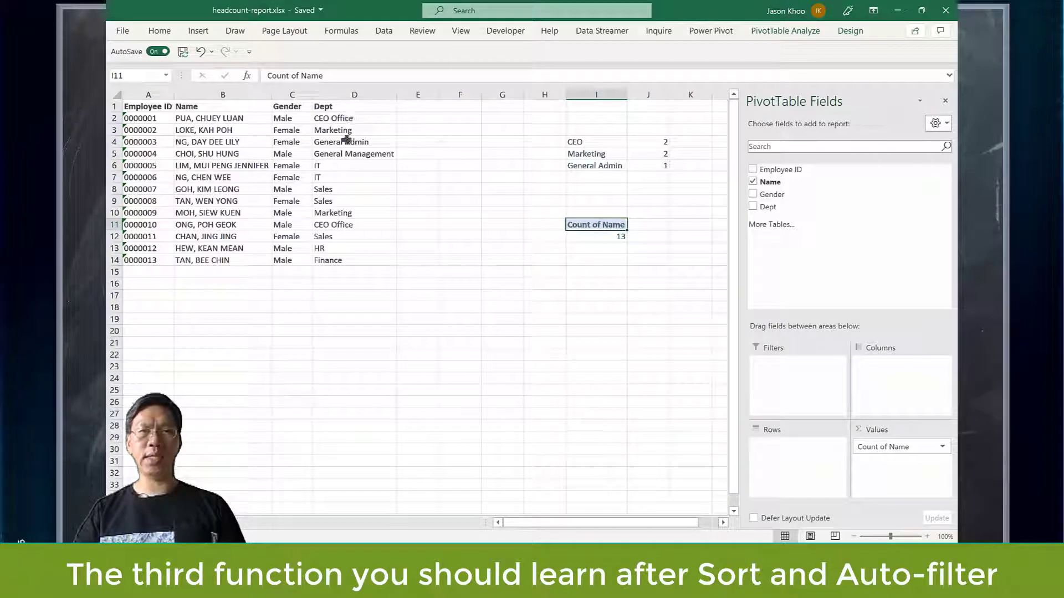
pyautogui.click(346, 119)
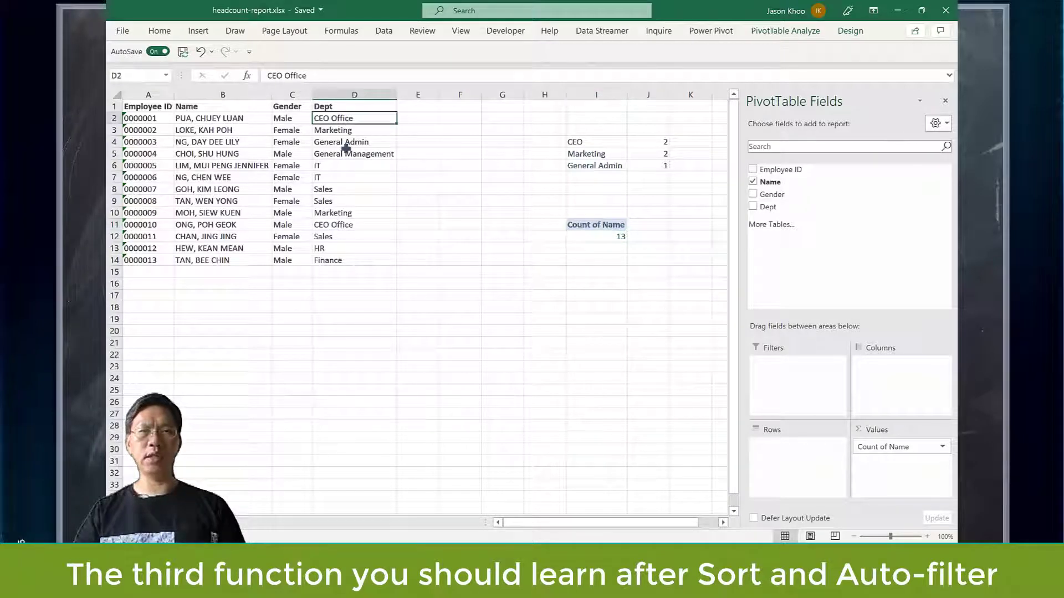
pyautogui.press('Left')
pyautogui.press('Left')
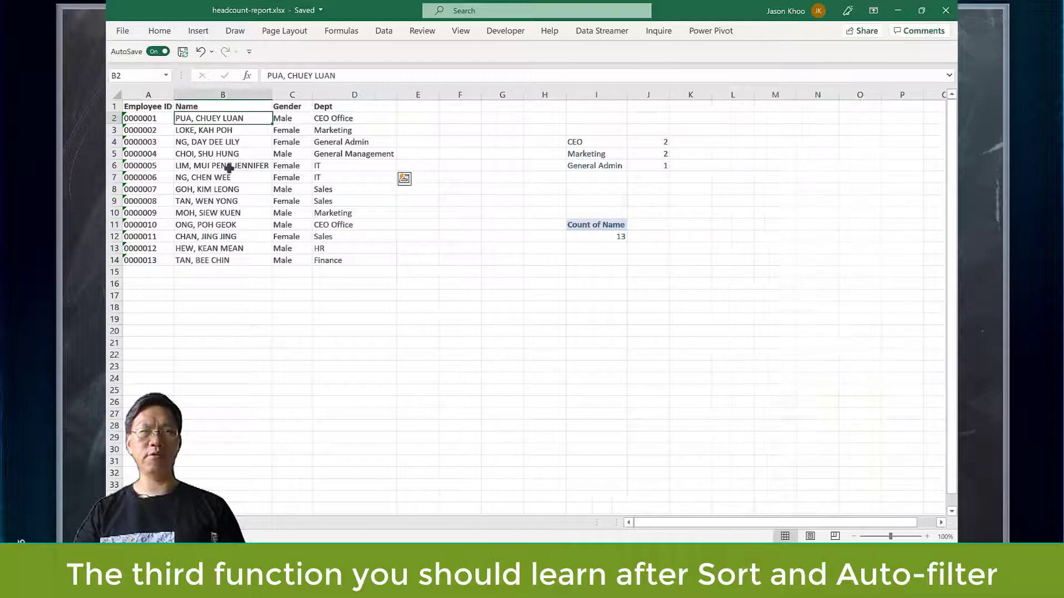
pyautogui.hotkey('shift', 'Down')
pyautogui.hotkey('shift', 'Down')
pyautogui.hotkey('shift', 'Down')
pyautogui.hotkey('shift', 'Down')
pyautogui.hotkey('ctrl', 'shift', 'Down')
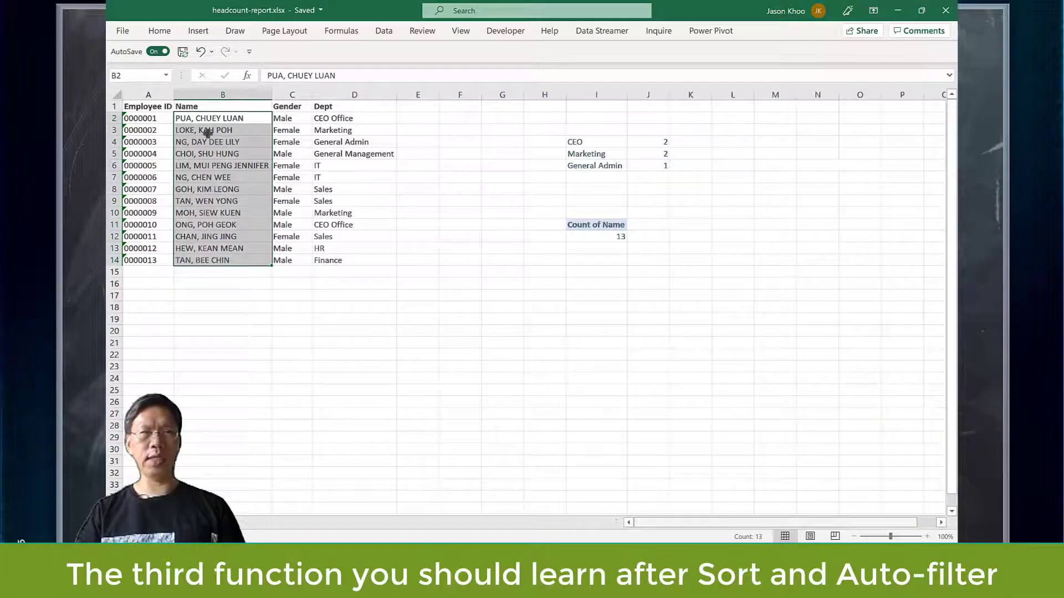
pyautogui.hotkey('ctrl', 'shift', 'Up')
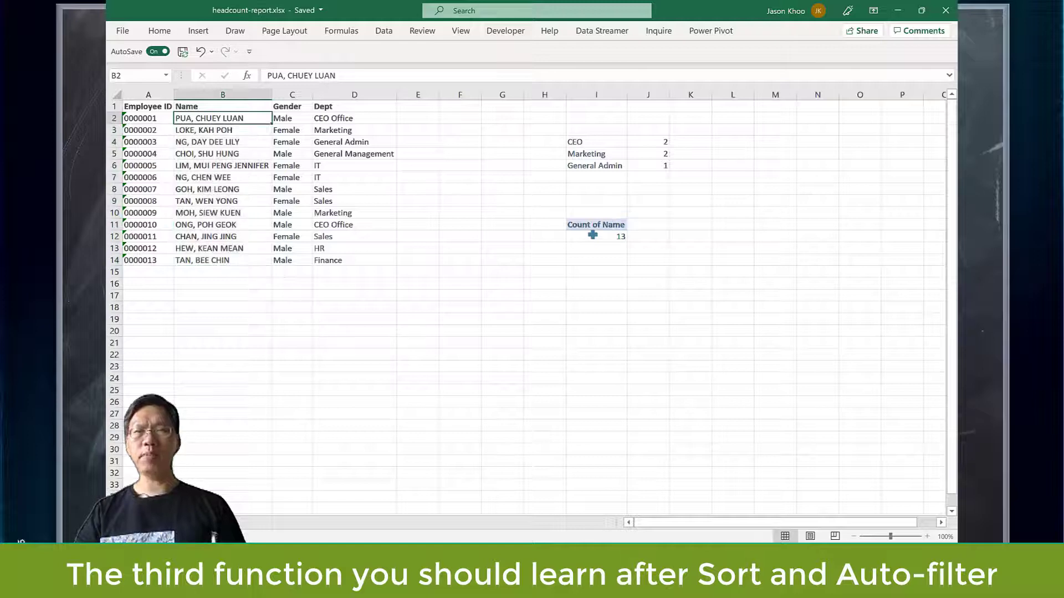
pyautogui.click(596, 235)
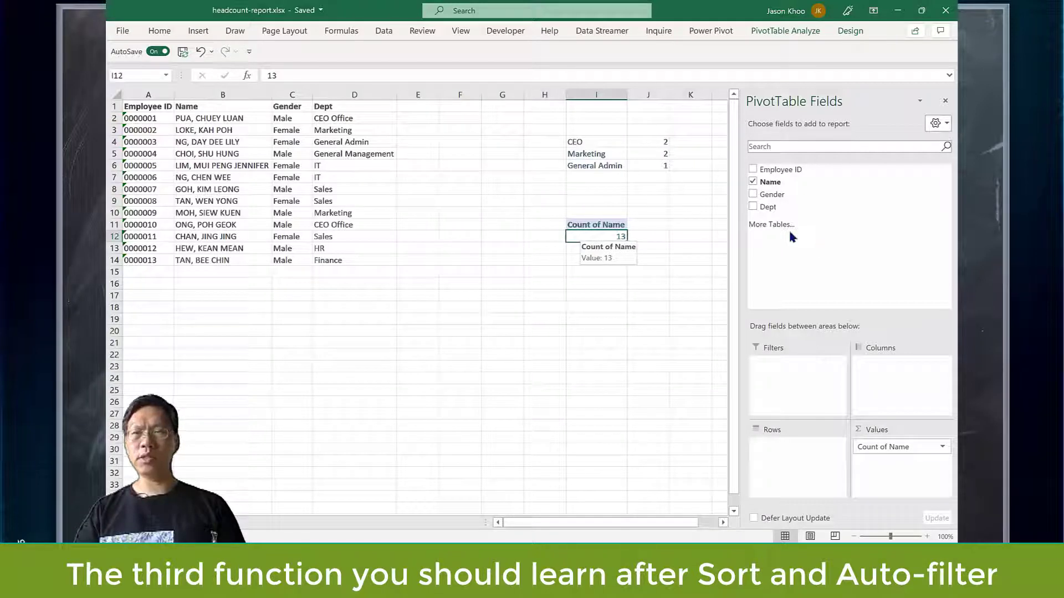
# Put Dept in the pivot Rows, giving counts from CEO Office 2 to Sales 3, total 13.
pyautogui.moveTo(774, 205); pyautogui.dragTo(754, 432)
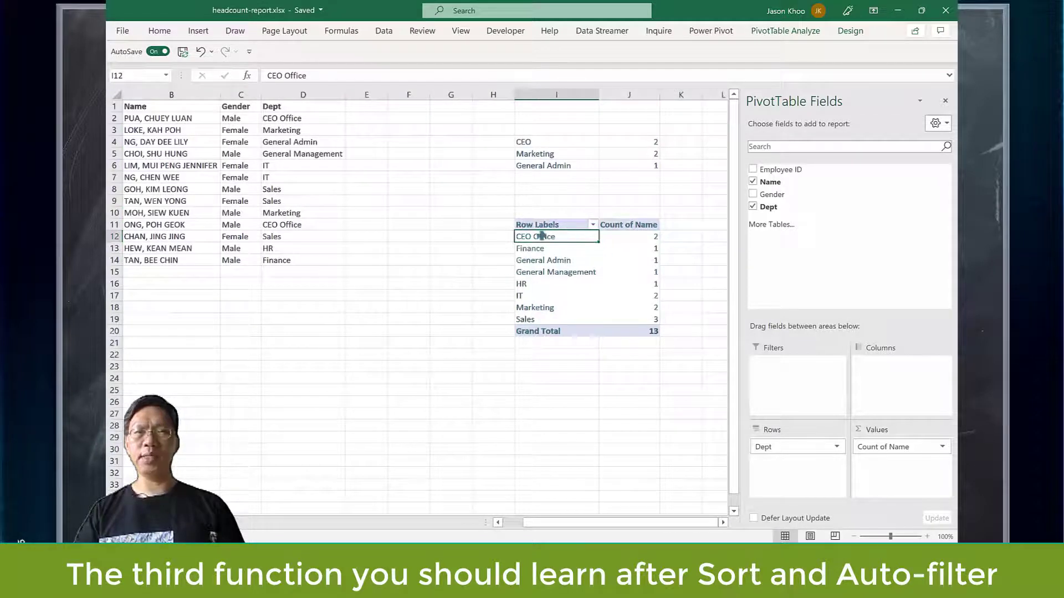
pyautogui.click(555, 225)
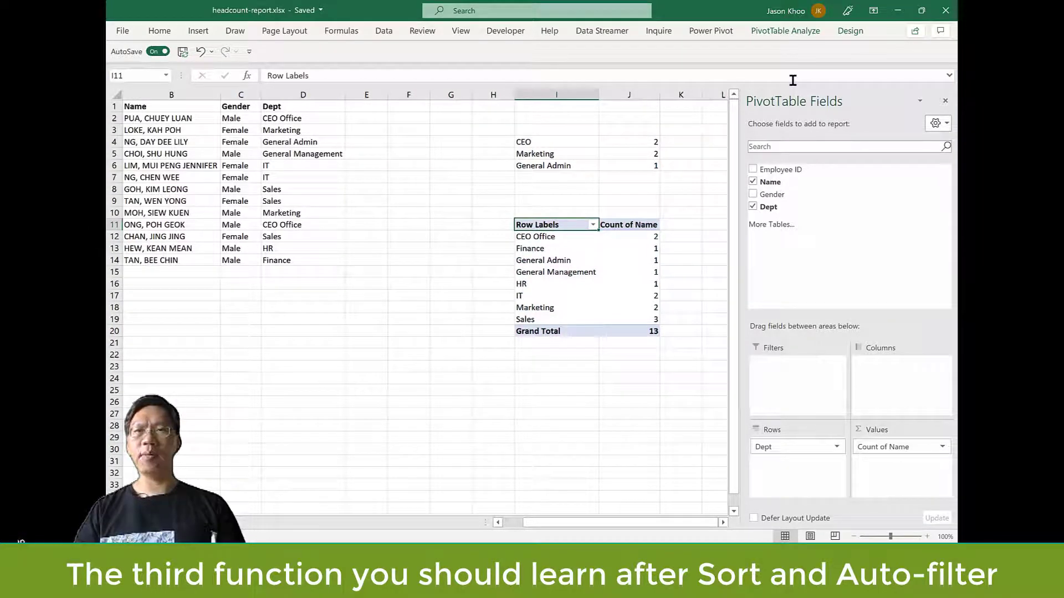
# Set the PivotTable report layout to Show in Tabular Form.
pyautogui.click(854, 32)
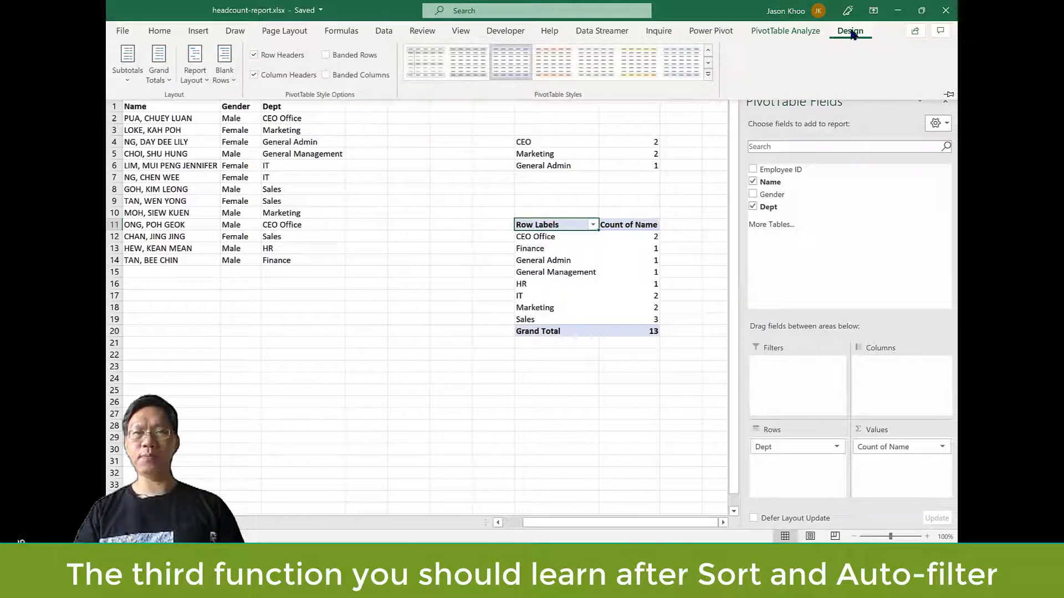
pyautogui.click(195, 82)
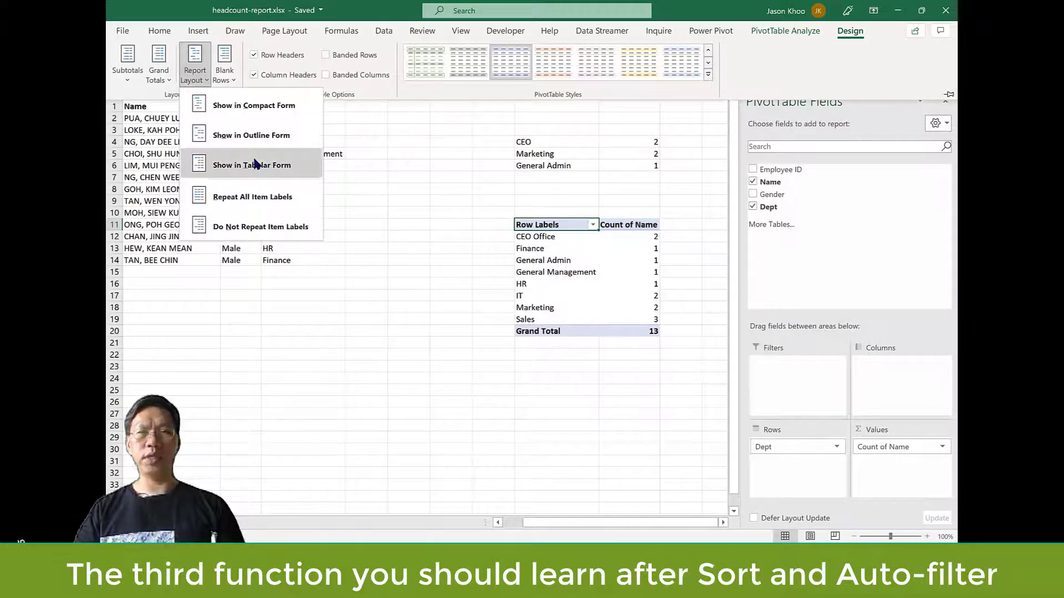
pyautogui.click(256, 163)
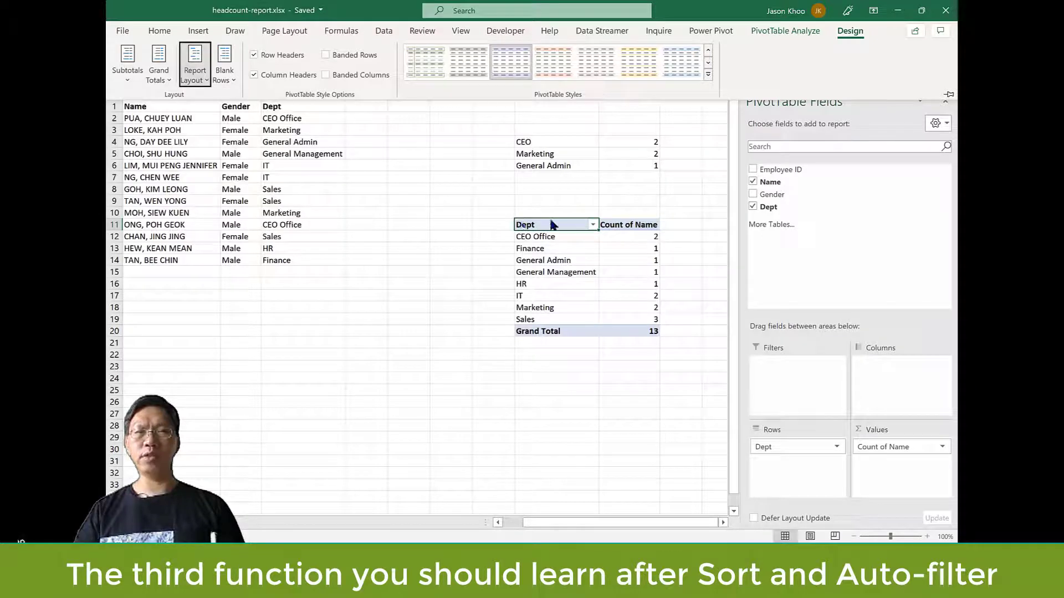